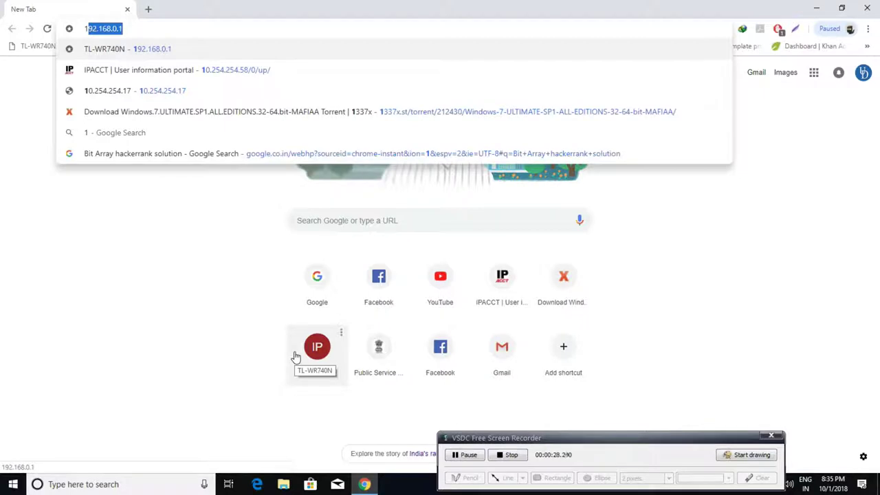
Open the router's administration page at 192.168.0.1 and go to the Access Control rule management.
{"action": "left_click", "coordinate": [296, 356]}
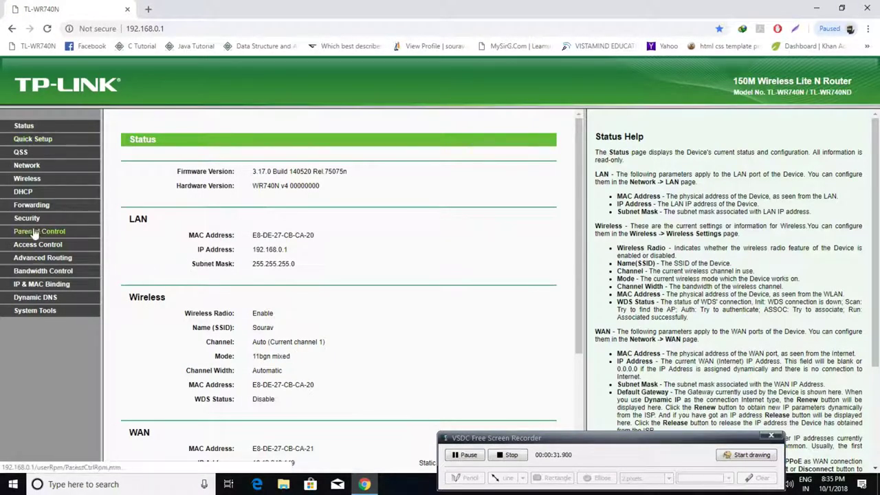
{"action": "left_click", "coordinate": [37, 245]}
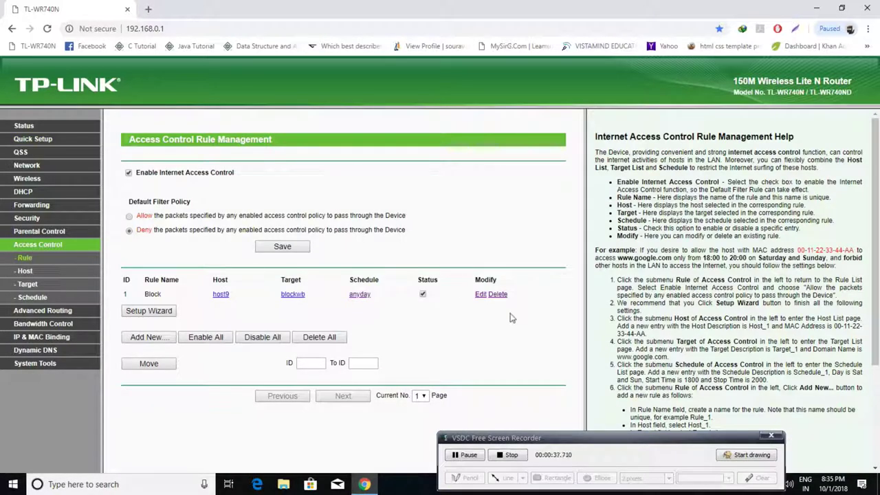
Load youtube.com and fb.com in separate new tabs to test the existing blocking rule.
{"action": "left_click", "coordinate": [150, 15]}
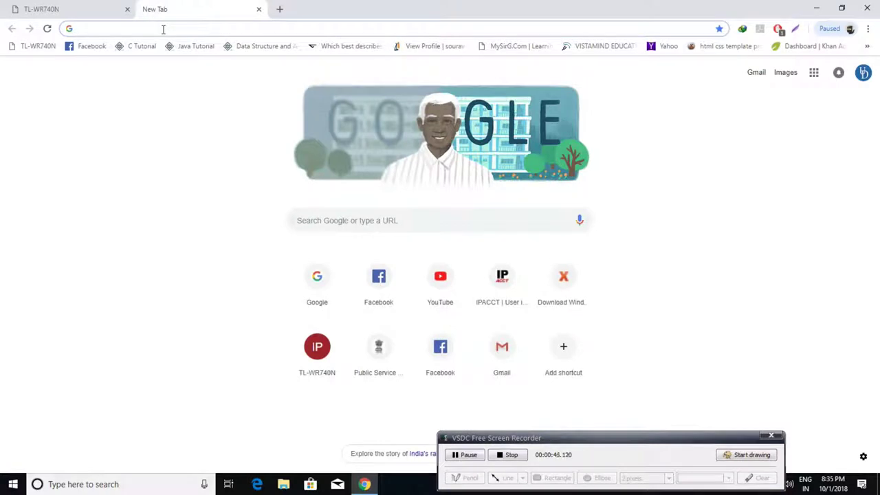
{"action": "type", "text": "y"}
{"action": "key", "text": "Return"}
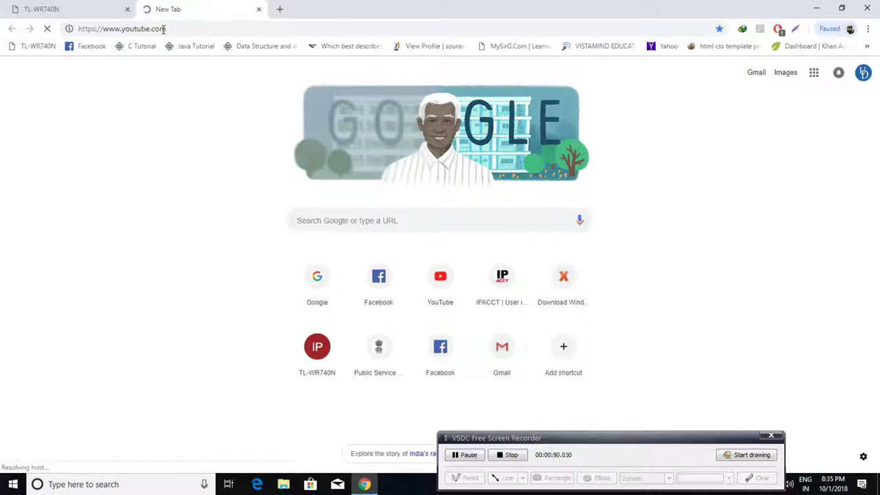
{"action": "left_click", "coordinate": [279, 9]}
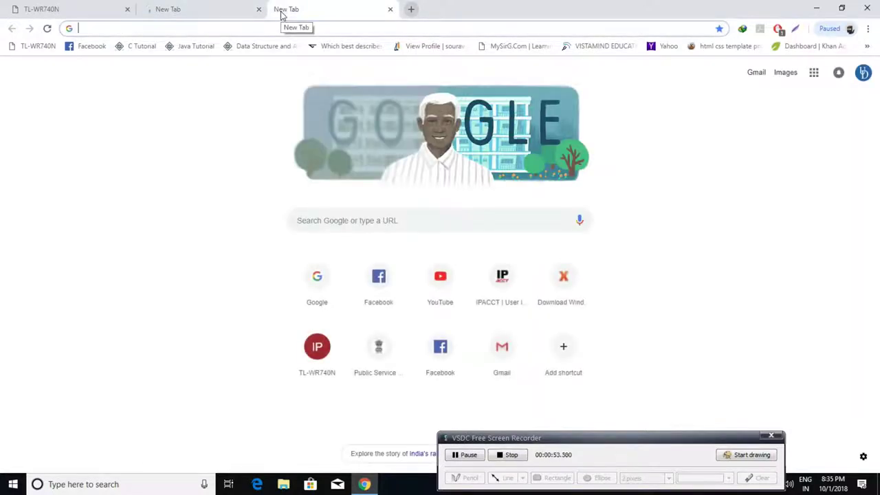
{"action": "type", "text": "f"}
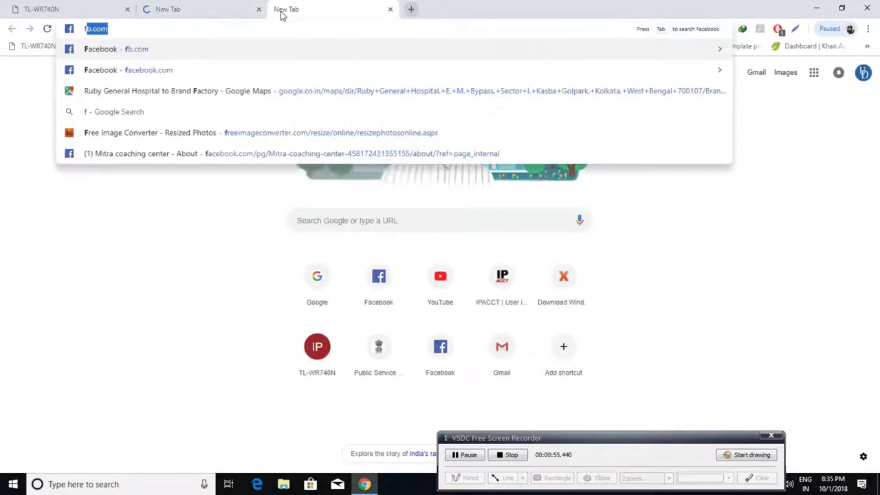
{"action": "key", "text": "Return"}
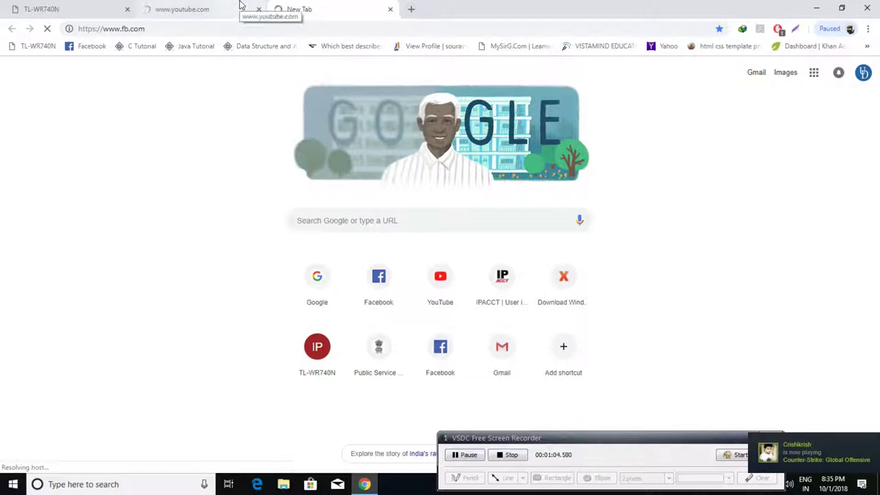
Check how the YouTube and Facebook pages load, and close both tabs to return to the router page.
{"action": "left_click", "coordinate": [191, 7]}
{"action": "left_click", "coordinate": [306, 9]}
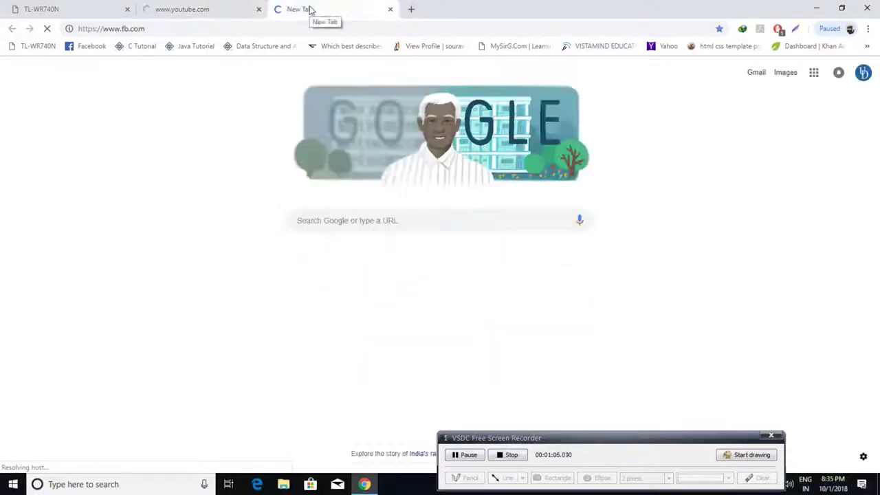
{"action": "left_click", "coordinate": [165, 7]}
{"action": "left_click", "coordinate": [327, 9]}
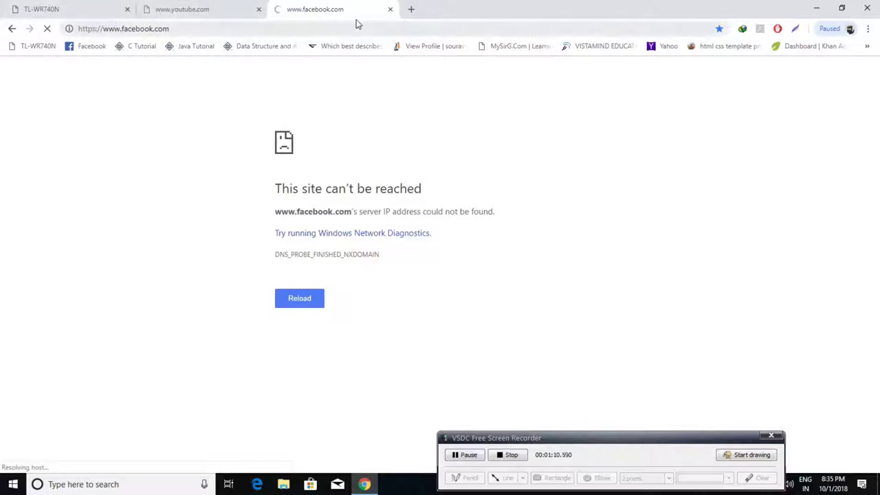
{"action": "left_click", "coordinate": [390, 10]}
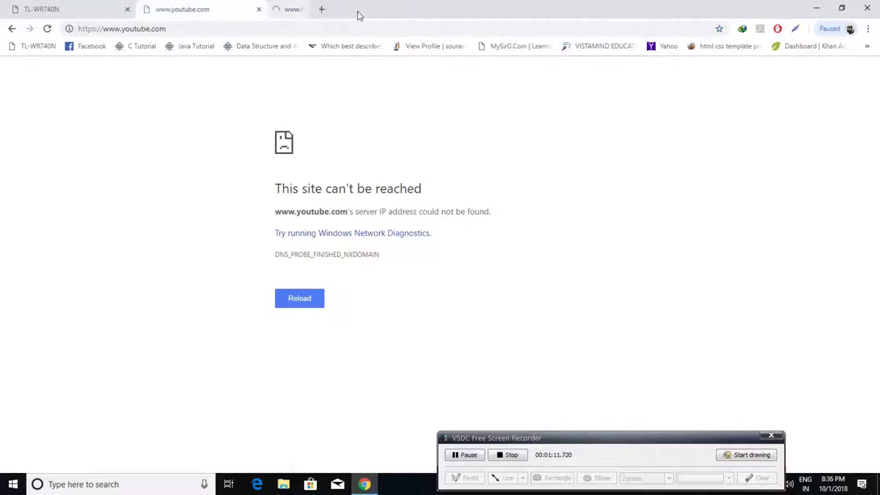
{"action": "left_click", "coordinate": [259, 11]}
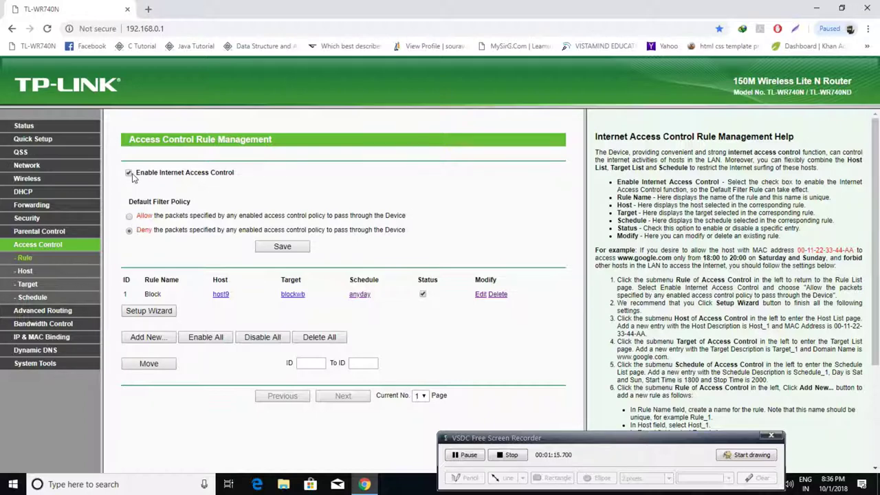
Turn off the Block rule and Internet Access Control, save the settings, and launch the rule setup wizard.
{"action": "left_click", "coordinate": [423, 294]}
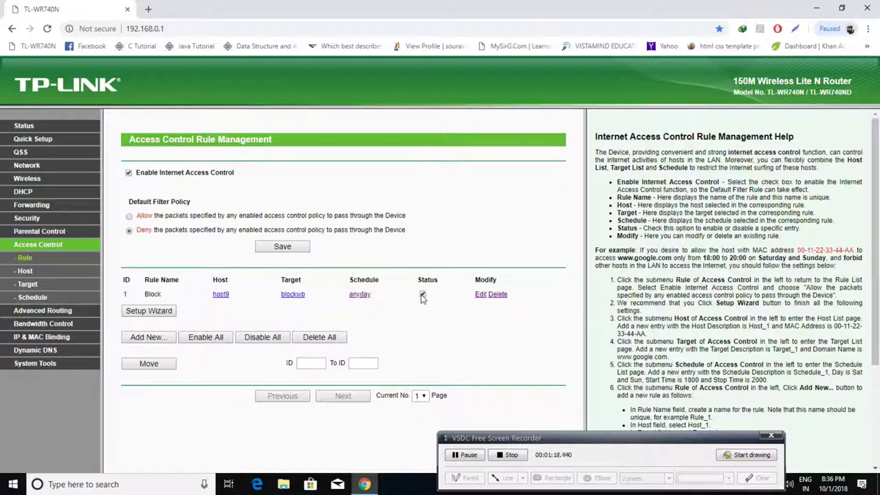
{"action": "left_click", "coordinate": [129, 173]}
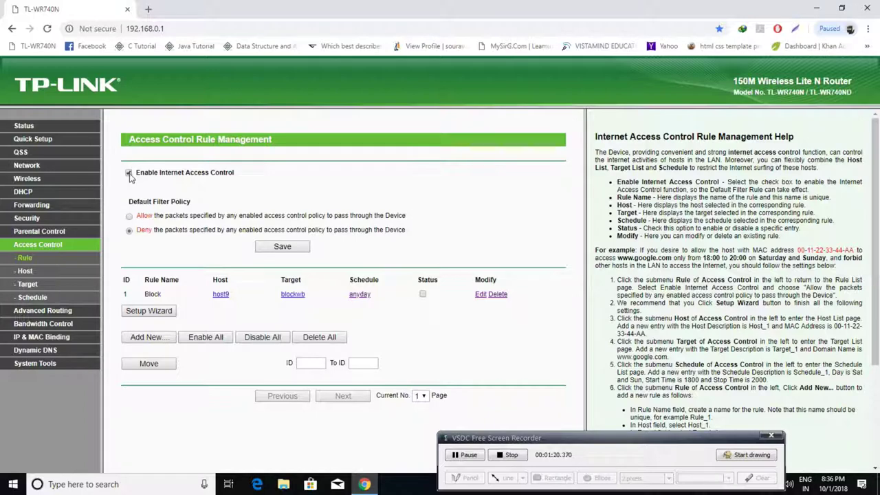
{"action": "left_click", "coordinate": [281, 246]}
{"action": "left_click", "coordinate": [157, 316]}
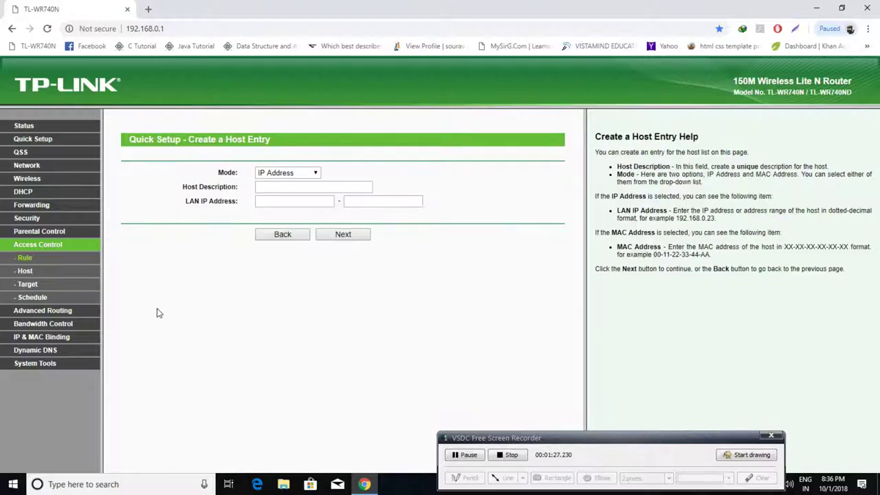
Try MAC Address as the mode of the host entry and switch it back to IP Address.
{"action": "left_click", "coordinate": [303, 169]}
{"action": "left_click", "coordinate": [365, 168]}
{"action": "left_click", "coordinate": [276, 173]}
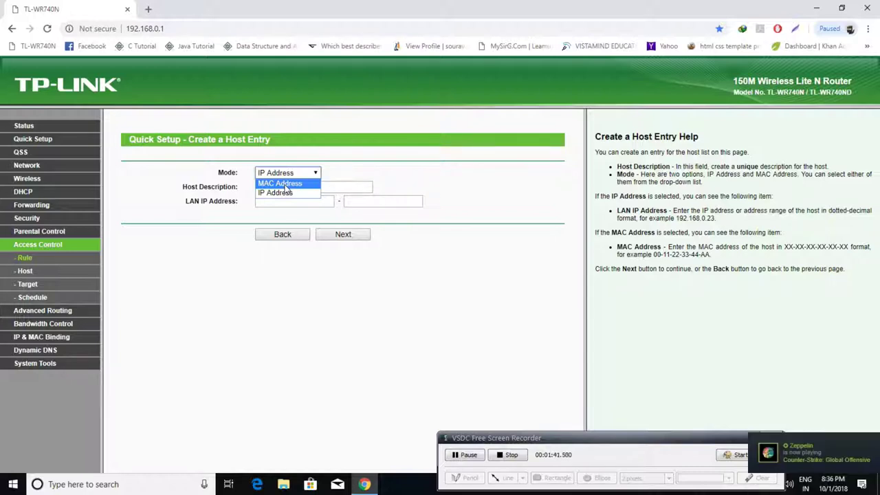
{"action": "left_click", "coordinate": [280, 184]}
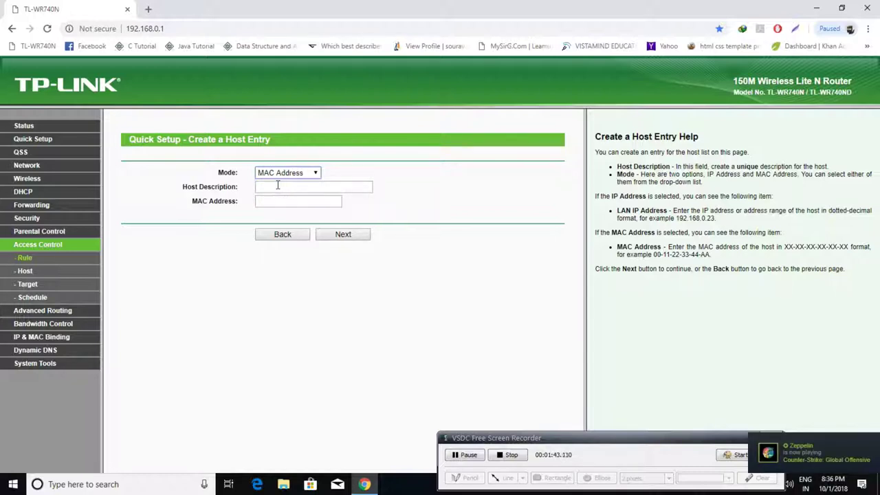
{"action": "left_click", "coordinate": [270, 173]}
{"action": "left_click", "coordinate": [279, 194]}
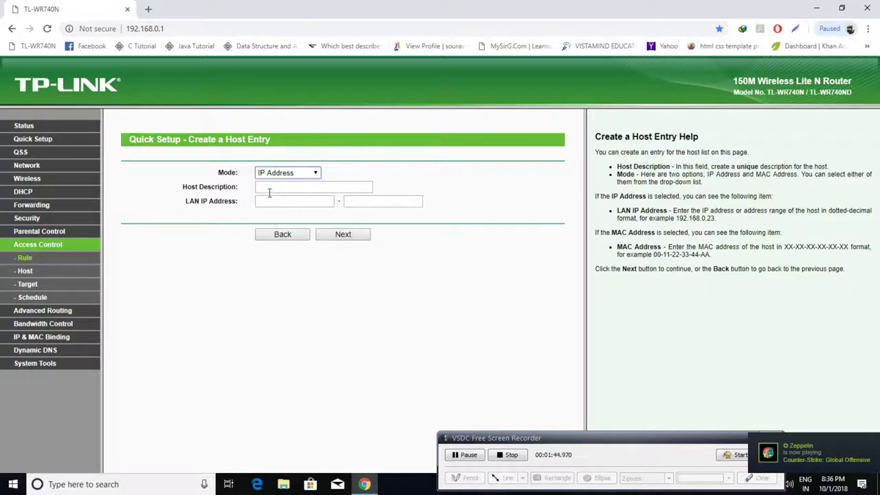
Create the host entry with the description blockwebsite and the LAN IP range 192.168.0.2 to 192.168.0.254.
{"action": "left_click", "coordinate": [268, 192]}
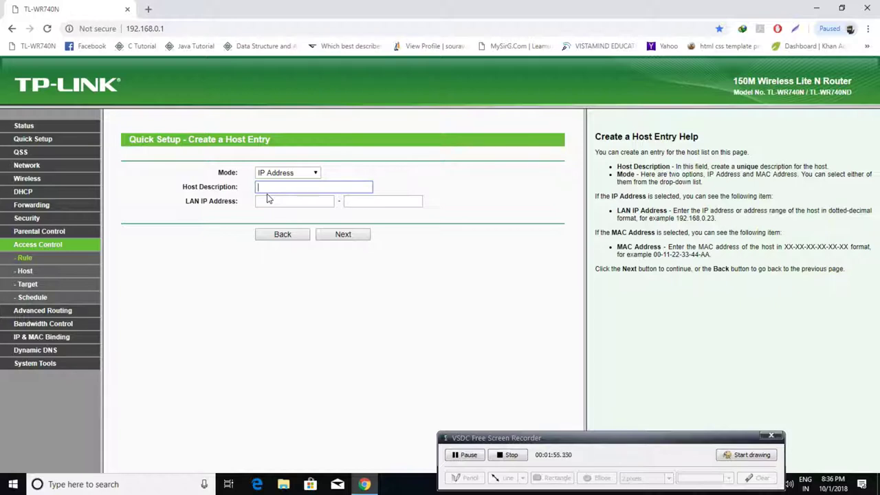
{"action": "type", "text": "blockwebsite"}
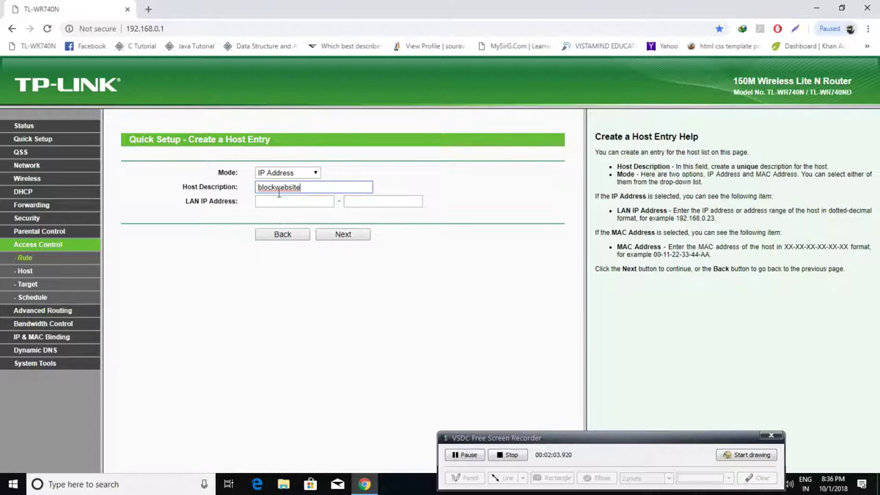
{"action": "left_click", "coordinate": [297, 201]}
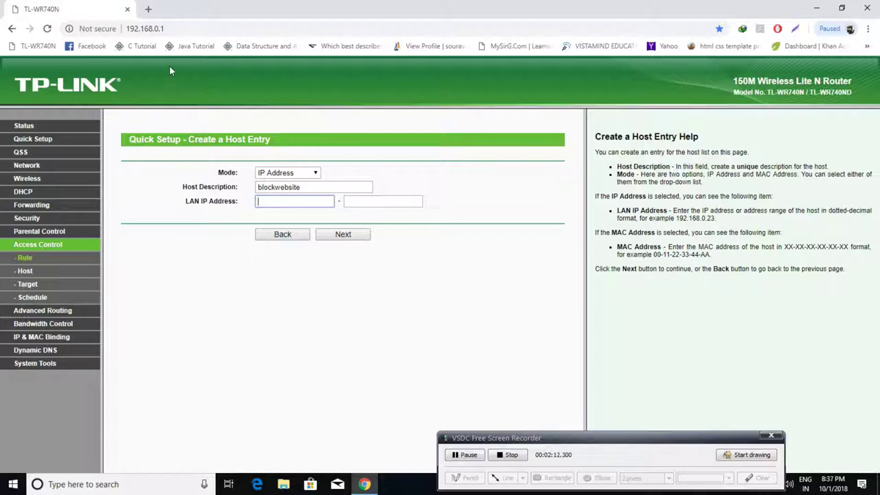
{"action": "left_click_drag", "start_coordinate": [171, 30], "coordinate": [220, 23]}
{"action": "left_click", "coordinate": [126, 28]}
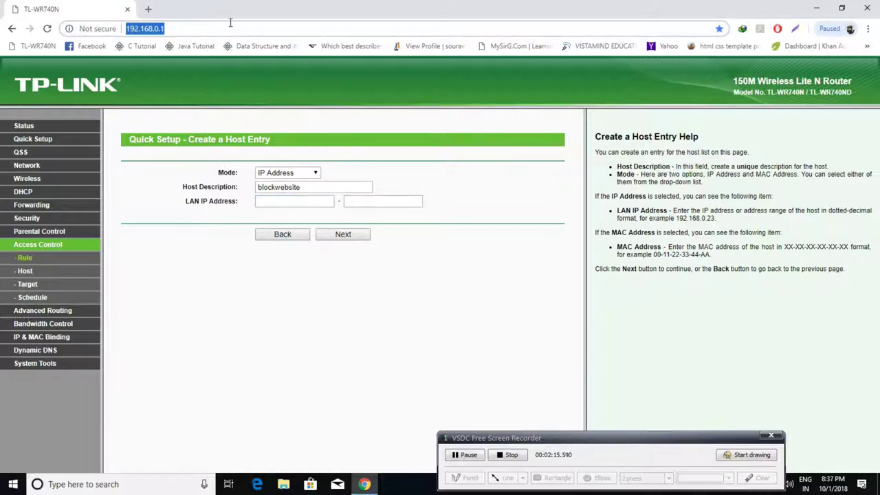
{"action": "left_click", "coordinate": [298, 205]}
{"action": "type", "text": "1"}
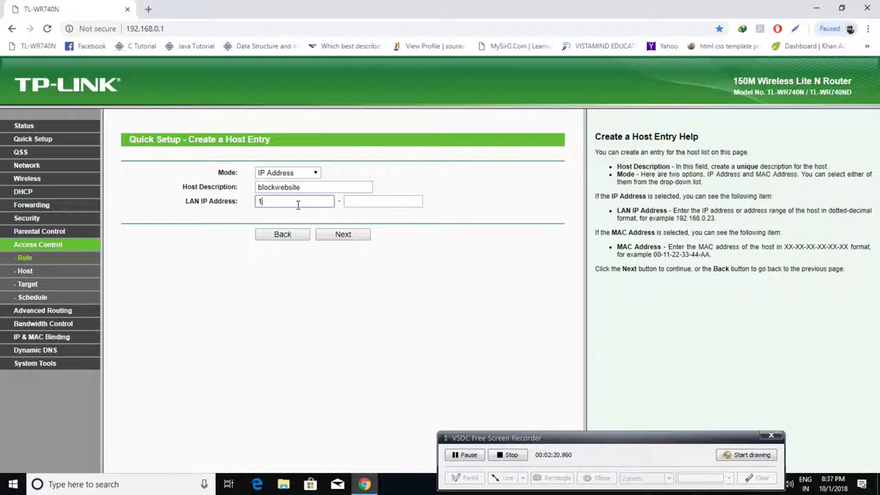
{"action": "type", "text": "92.168.0.2"}
{"action": "left_click", "coordinate": [374, 201]}
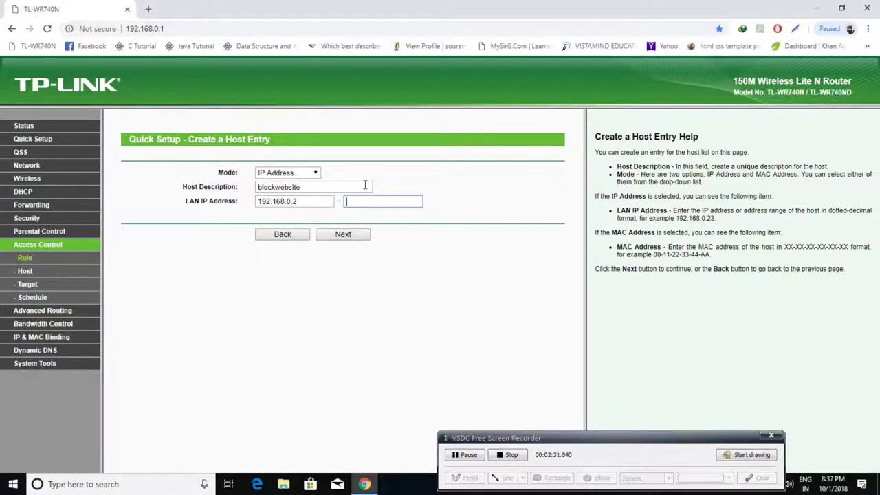
{"action": "type", "text": "192.168.0.254"}
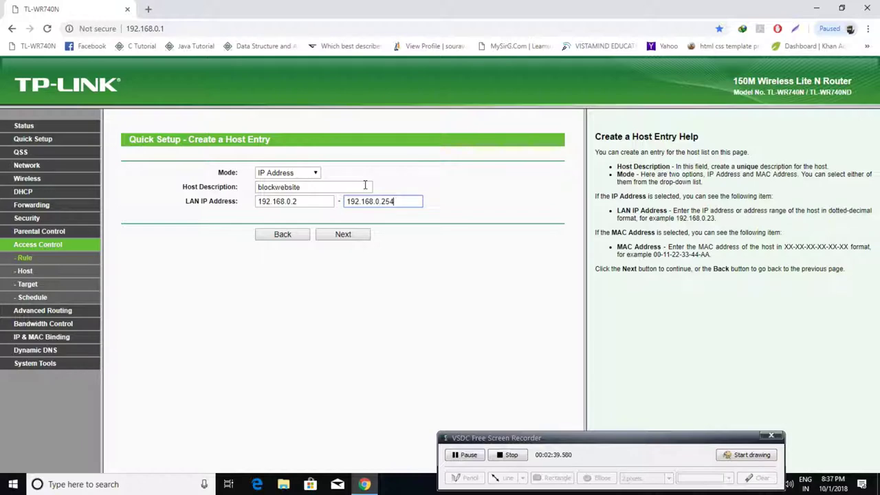
{"action": "left_click", "coordinate": [346, 235]}
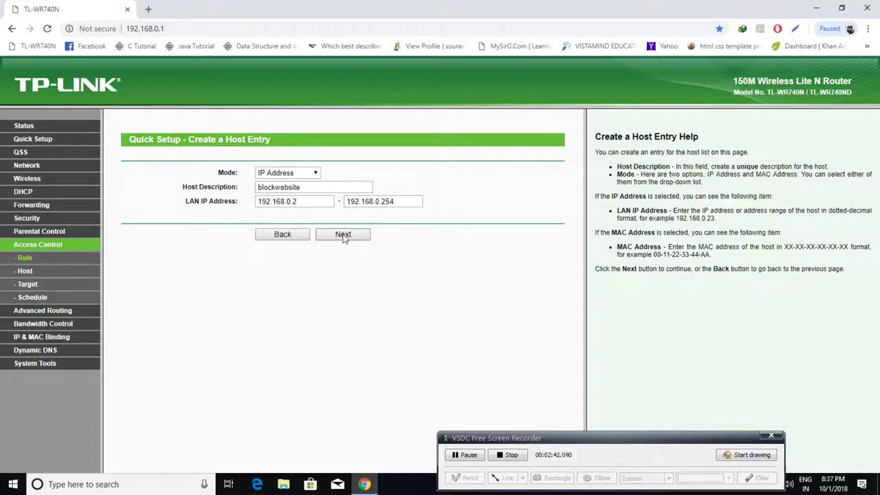
Create a Domain Name access target with the description "social site block" and the domain google.com.
{"action": "left_click", "coordinate": [298, 173]}
{"action": "left_click", "coordinate": [279, 183]}
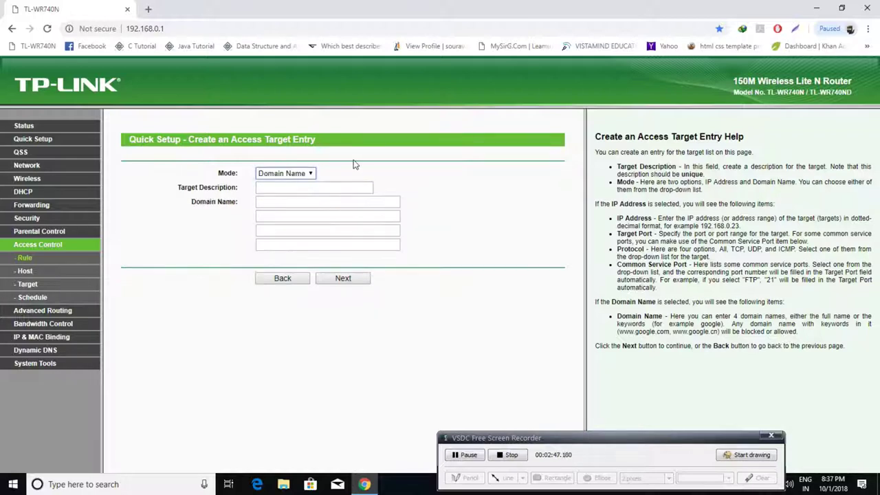
{"action": "left_click", "coordinate": [270, 192]}
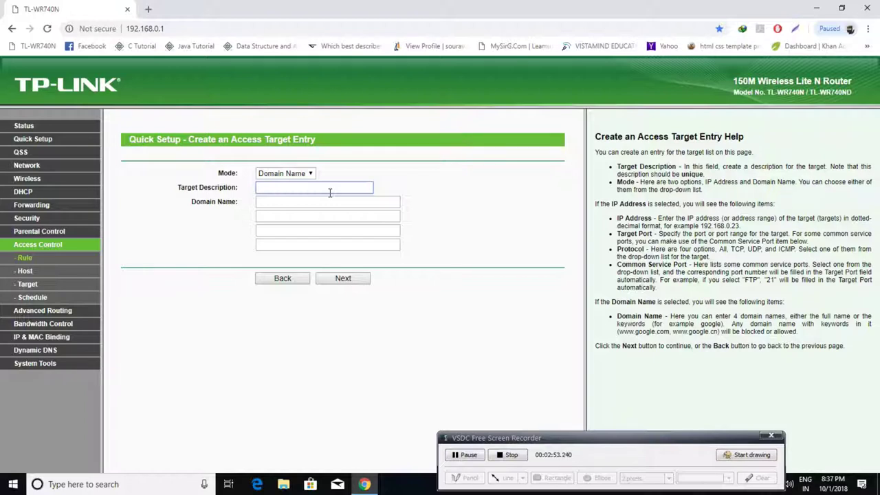
{"action": "type", "text": "social site block"}
{"action": "left_click", "coordinate": [331, 203]}
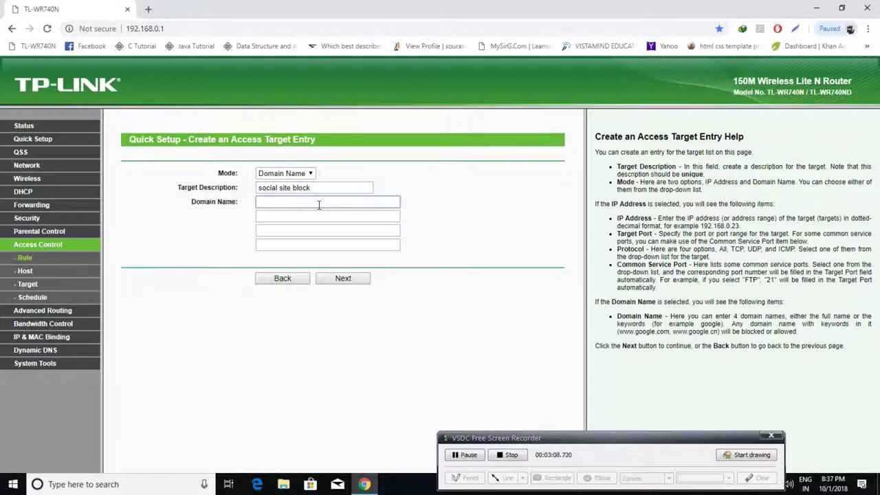
{"action": "type", "text": "google.com"}
{"action": "left_click", "coordinate": [358, 279]}
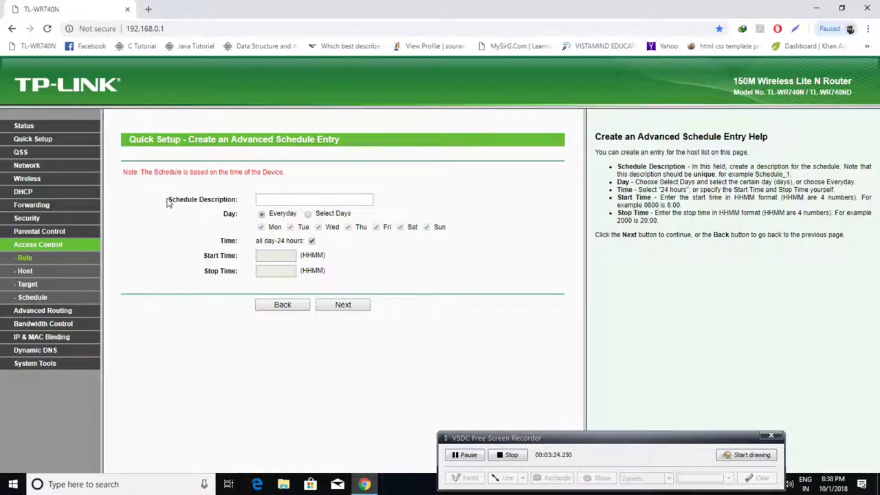
Try the Select Days option with Monday in the schedule entry and switch back to Everyday.
{"action": "left_click_drag", "start_coordinate": [170, 198], "coordinate": [244, 206]}
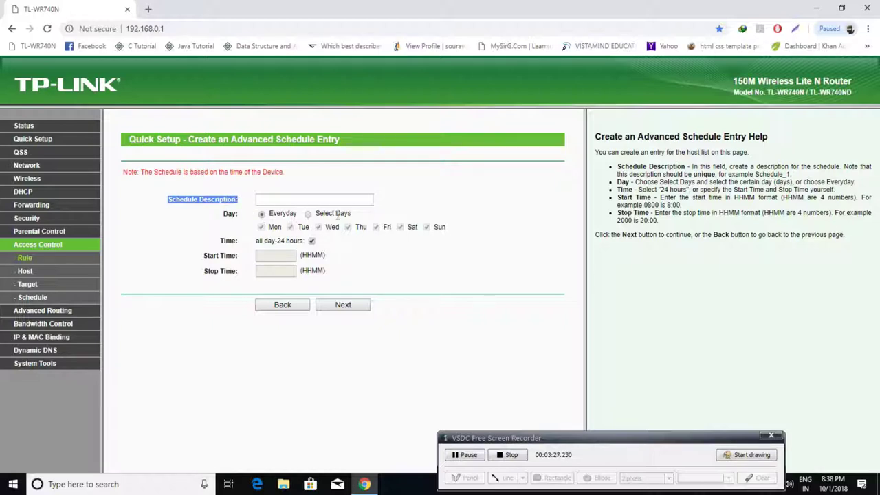
{"action": "left_click", "coordinate": [270, 258]}
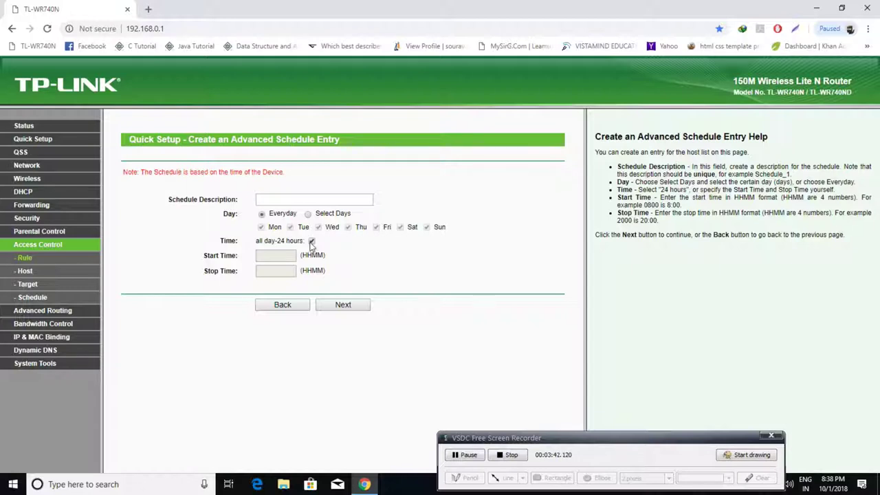
{"action": "left_click", "coordinate": [309, 214]}
{"action": "left_click", "coordinate": [262, 227]}
{"action": "left_click", "coordinate": [261, 213]}
{"action": "double_click", "coordinate": [269, 240]}
{"action": "left_click_drag", "start_coordinate": [254, 240], "coordinate": [369, 240]}
{"action": "left_click", "coordinate": [369, 241]}
{"action": "left_click_drag", "start_coordinate": [458, 233], "coordinate": [259, 236]}
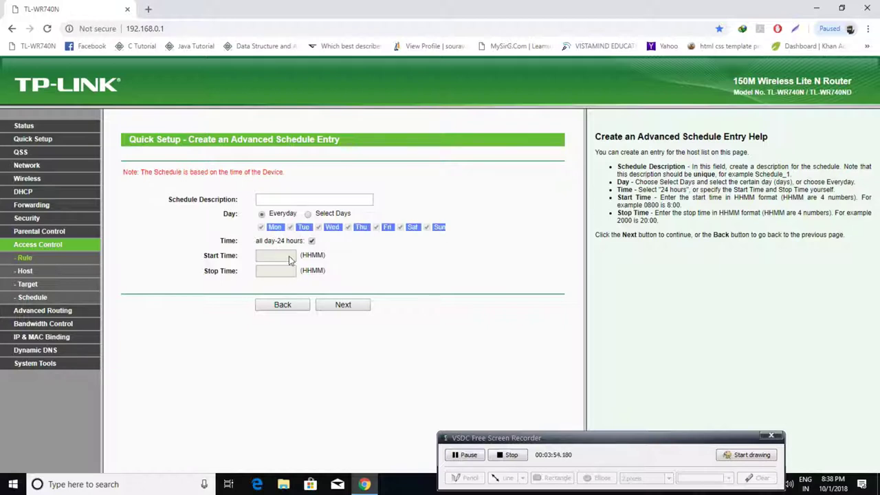
{"action": "left_click", "coordinate": [340, 235]}
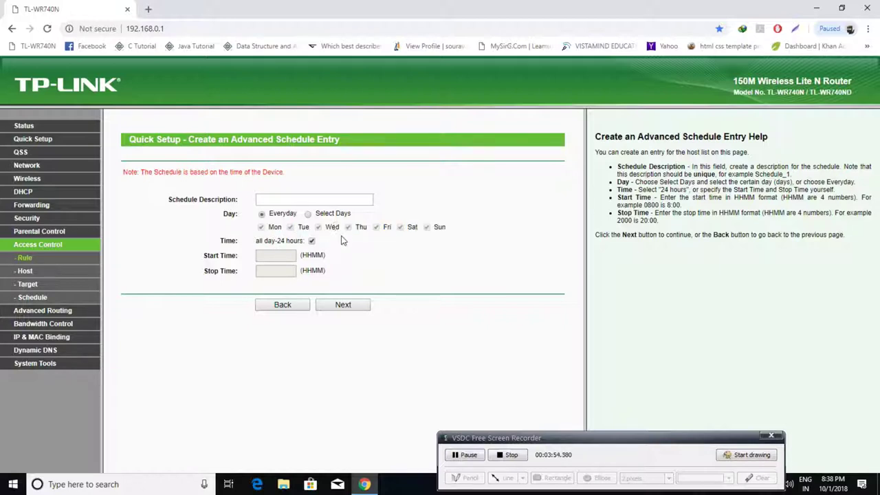
Try limiting the schedule to Saturday and Sunday, and restore the Everyday option.
{"action": "left_click", "coordinate": [308, 215]}
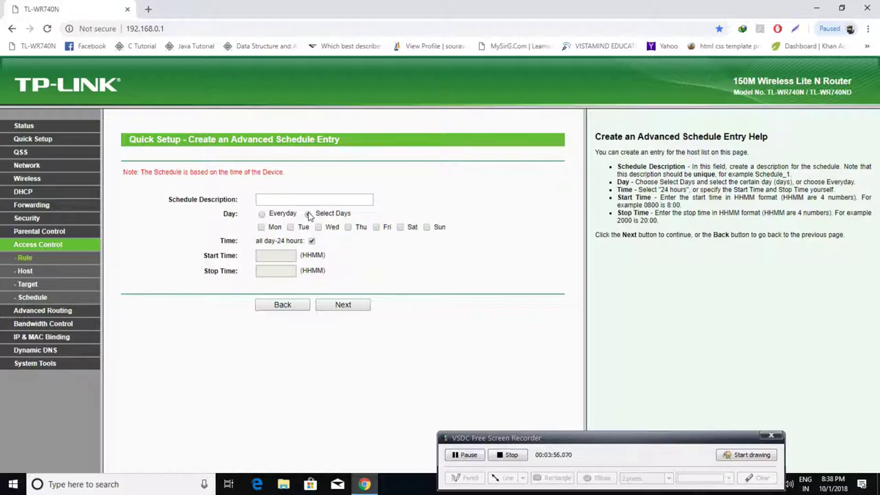
{"action": "left_click", "coordinate": [426, 227]}
{"action": "left_click", "coordinate": [399, 229]}
{"action": "left_click", "coordinate": [261, 214]}
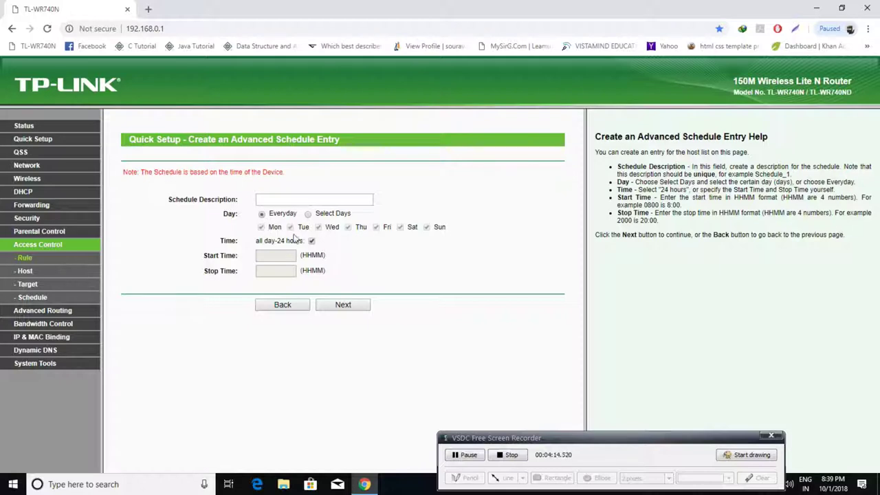
Create the schedule entry with the description allTime, keeping it set to Everyday and all day-24 hours.
{"action": "left_click", "coordinate": [265, 201]}
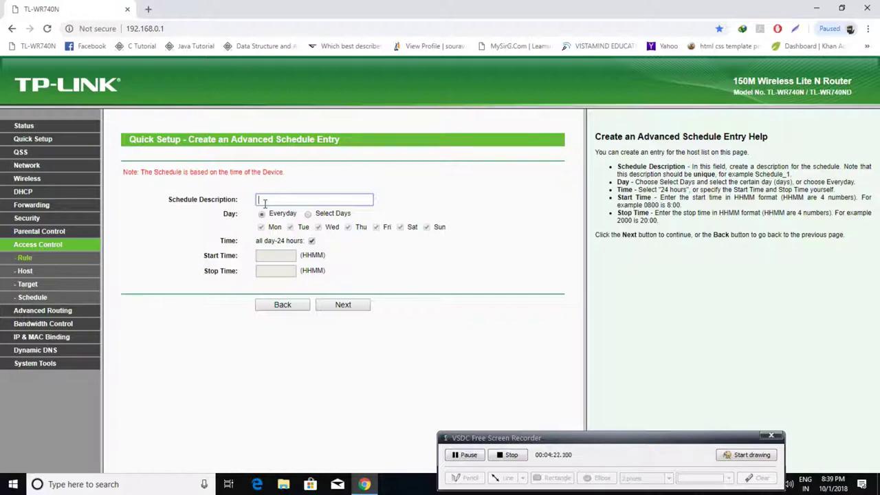
{"action": "type", "text": "allTime"}
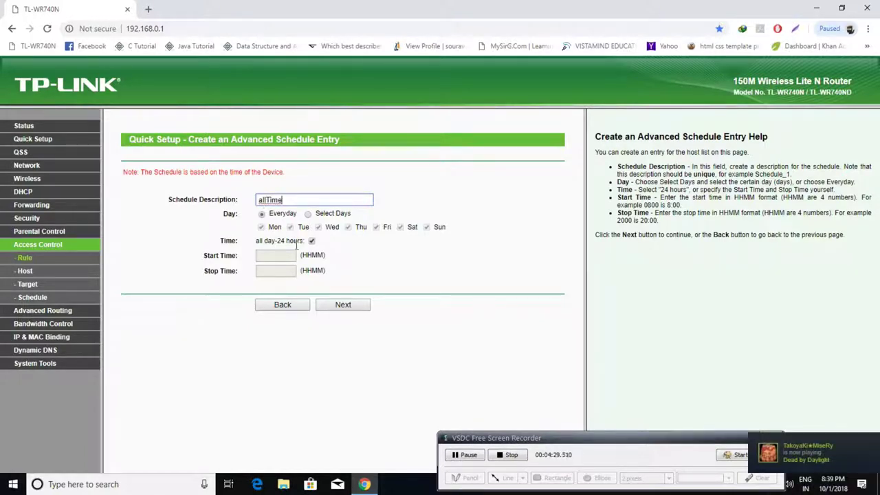
{"action": "left_click", "coordinate": [352, 304]}
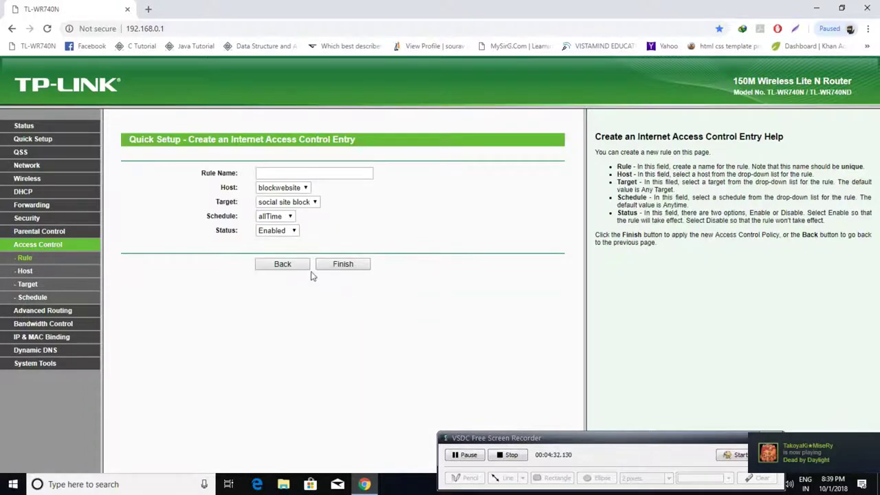
Name the access control rule "block site" and finish the setup wizard with the blockwebsite host, social site block target and allTime schedule.
{"action": "left_click", "coordinate": [279, 176]}
{"action": "left_click_drag", "start_coordinate": [199, 177], "coordinate": [247, 175]}
{"action": "left_click", "coordinate": [251, 172]}
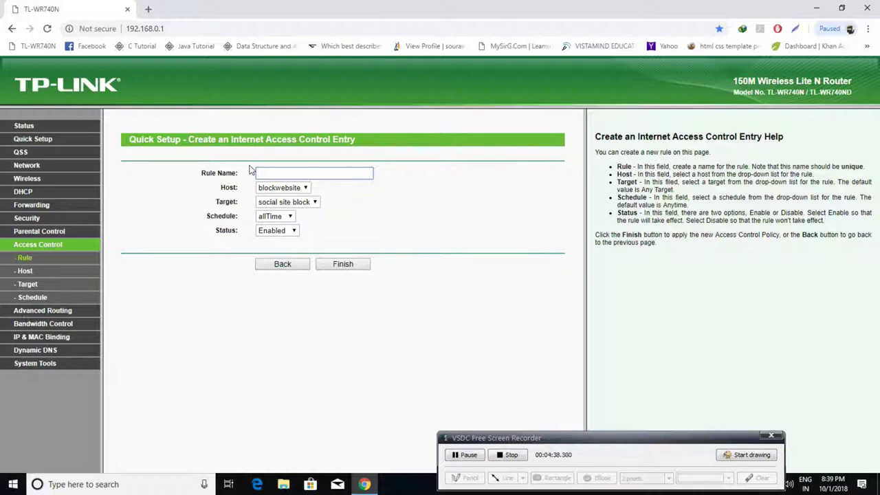
{"action": "type", "text": "block site"}
{"action": "left_click", "coordinate": [361, 266]}
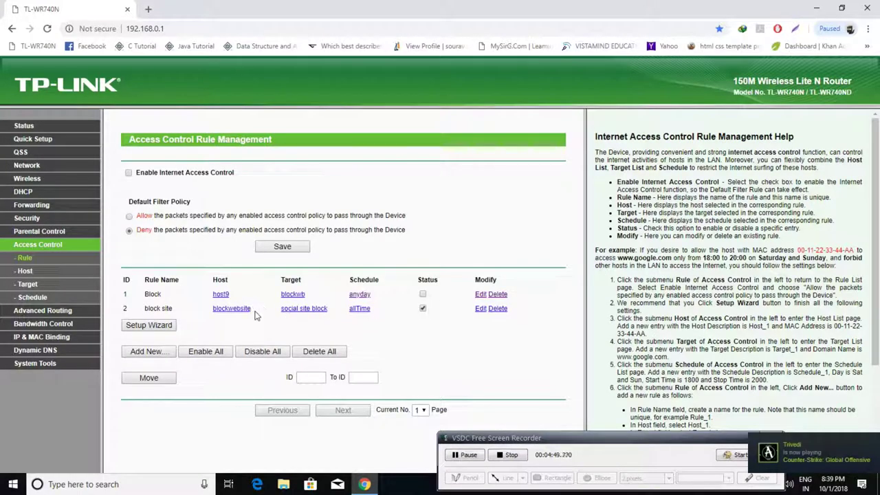
Disable the block site rule, set its target domains to facebook.com and youtube.com, and save the modified entry.
{"action": "left_click", "coordinate": [422, 309]}
{"action": "left_click", "coordinate": [480, 308]}
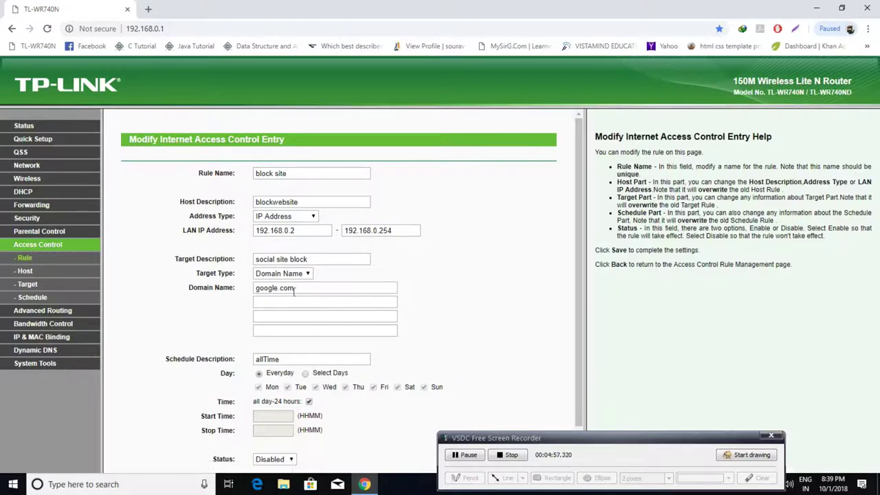
{"action": "left_click_drag", "start_coordinate": [303, 287], "coordinate": [244, 299]}
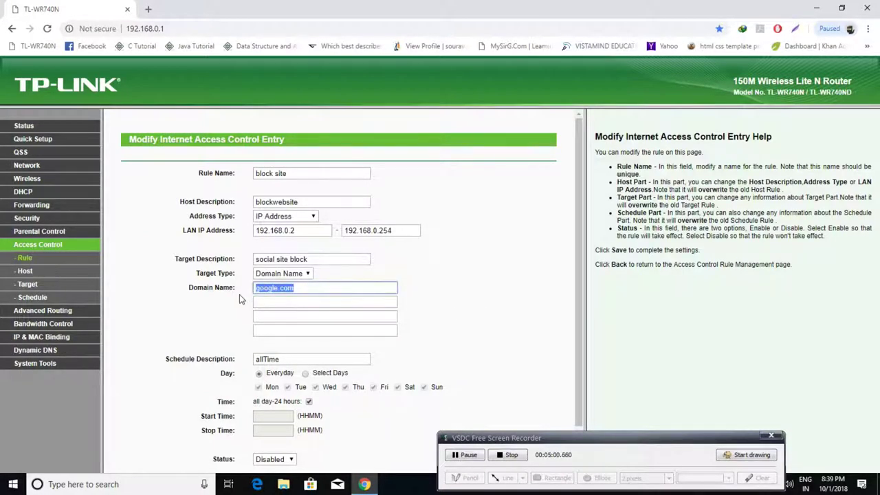
{"action": "type", "text": "facebook.com"}
{"action": "key", "text": "Tab"}
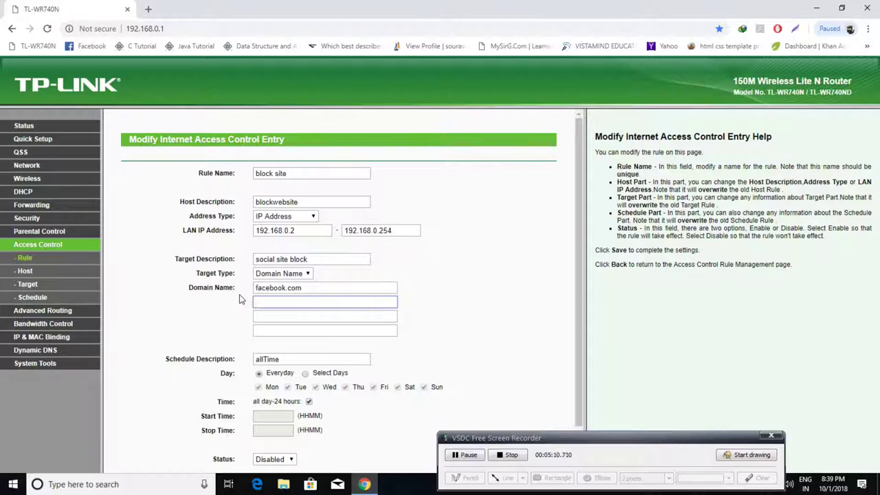
{"action": "type", "text": "youtube.com"}
{"action": "scroll", "coordinate": [349, 344], "scroll_direction": "down", "scroll_amount": 1}
{"action": "left_click", "coordinate": [285, 450]}
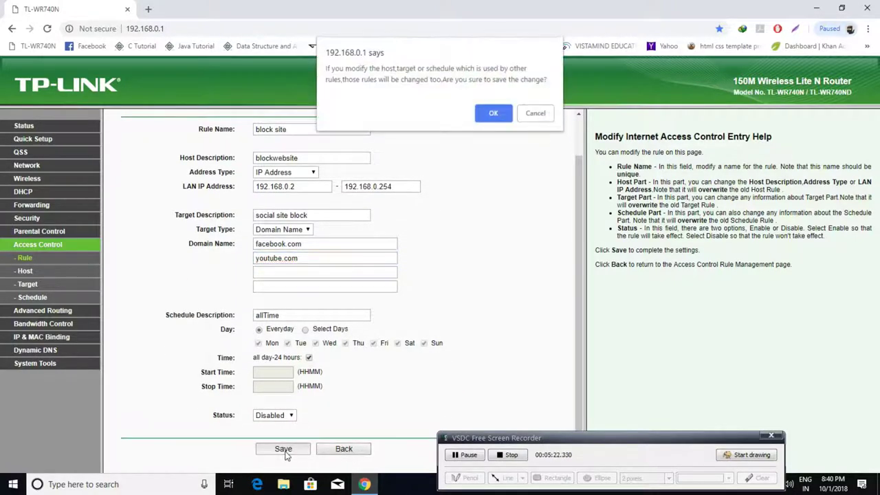
{"action": "left_click", "coordinate": [490, 115]}
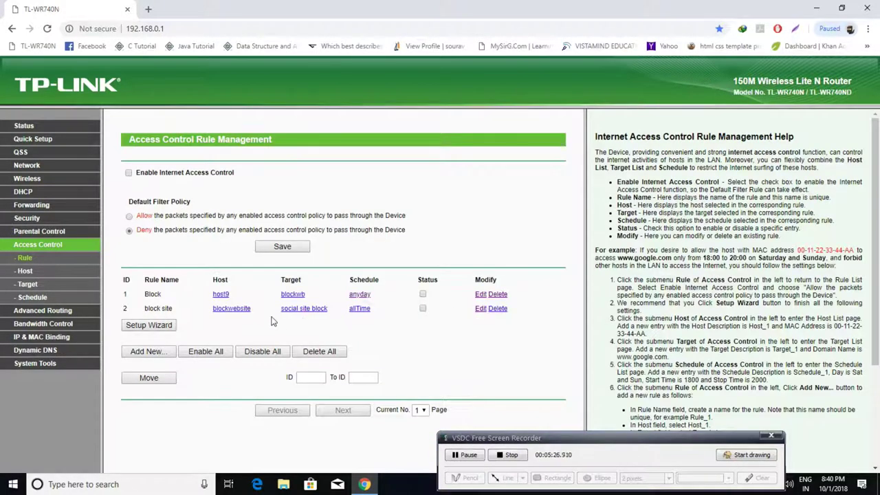
Enable the block site rule and turn on Internet Access Control.
{"action": "left_click", "coordinate": [423, 309]}
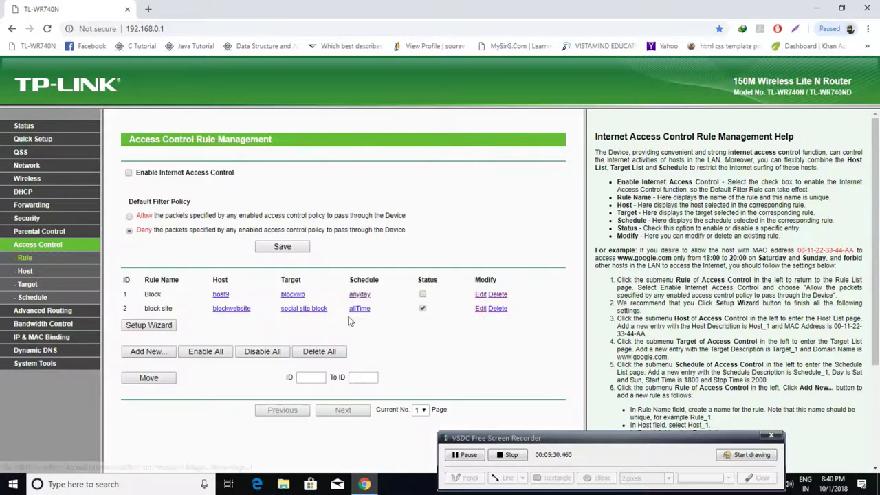
{"action": "left_click", "coordinate": [129, 173]}
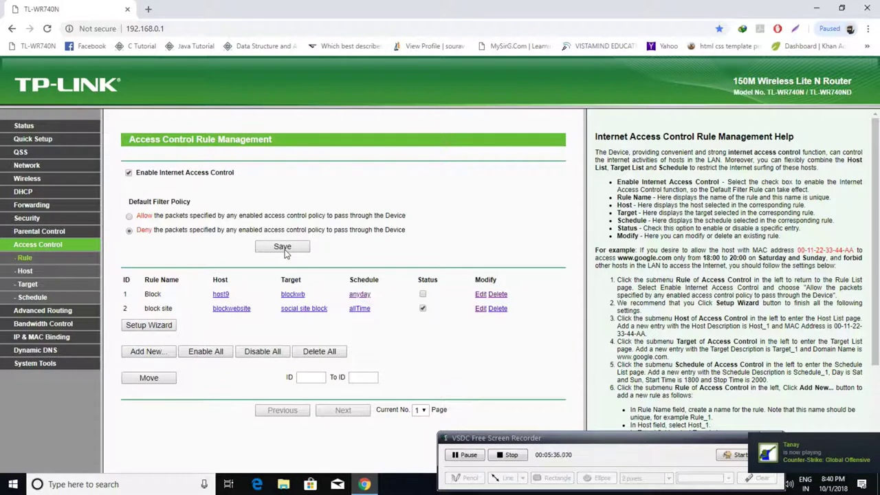
Test the block by loading youtube.com in a new browser tab.
{"action": "left_click", "coordinate": [148, 9]}
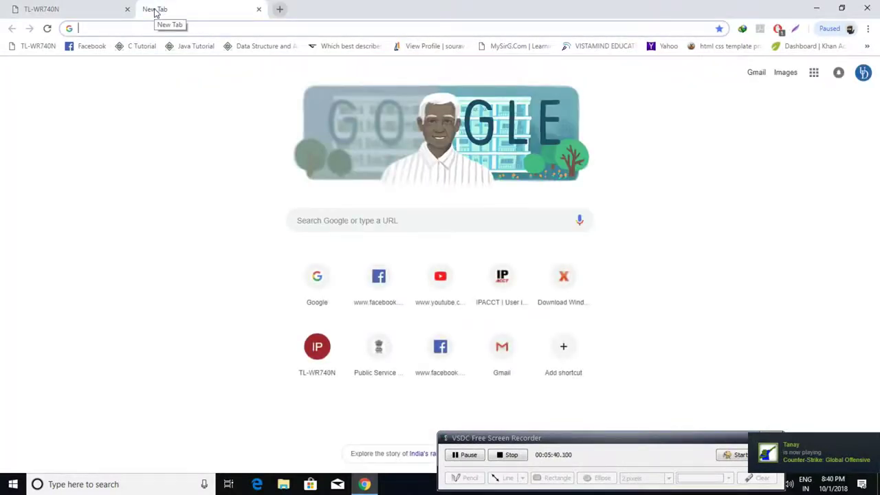
{"action": "type", "text": "youtube.com"}
{"action": "key", "text": "Return"}
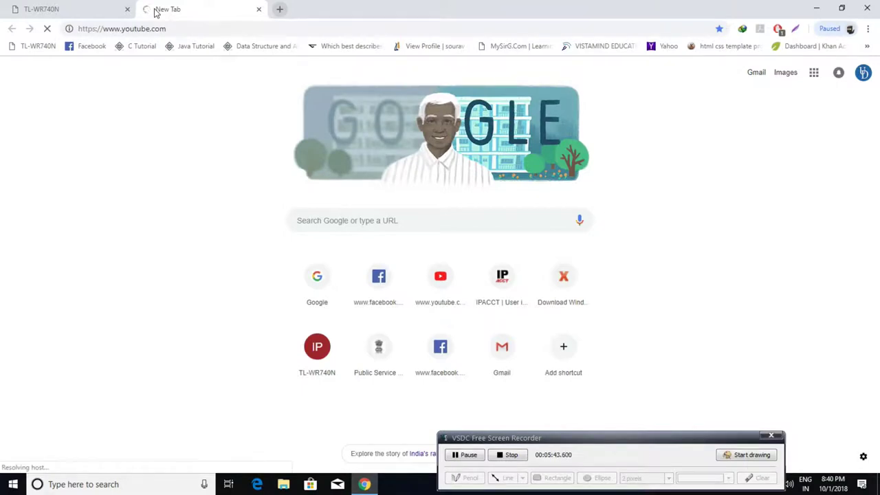
{"action": "left_click", "coordinate": [112, 7]}
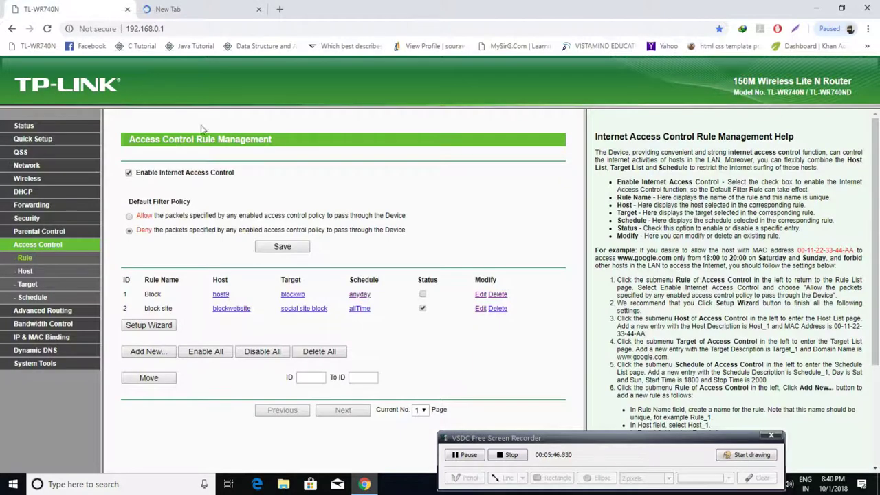
{"action": "left_click", "coordinate": [192, 9]}
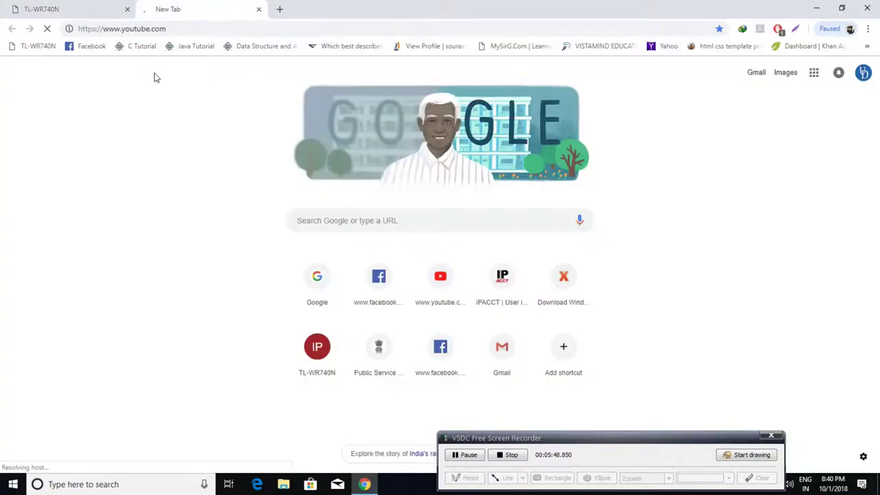
{"action": "left_click", "coordinate": [182, 29]}
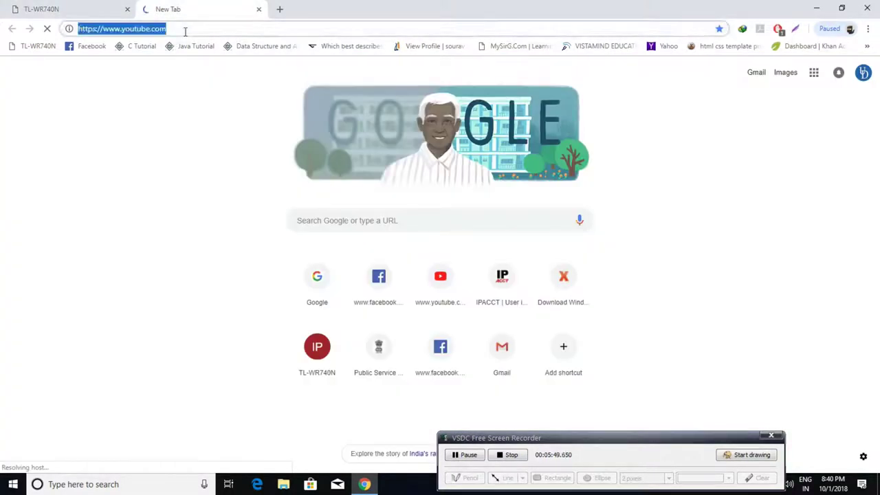
Test the block with fb.com in another new tab, check both site tabs, and close the Facebook tab.
{"action": "left_click", "coordinate": [278, 10]}
{"action": "type", "text": "fb.com"}
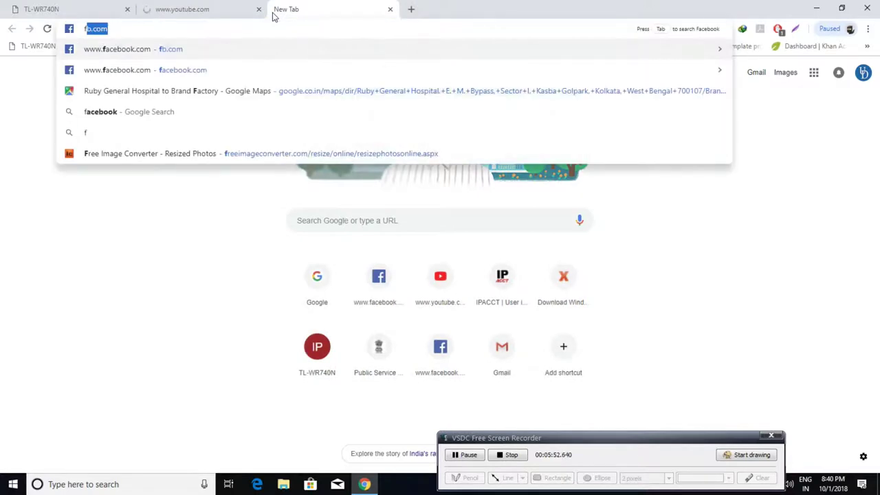
{"action": "key", "text": "Return"}
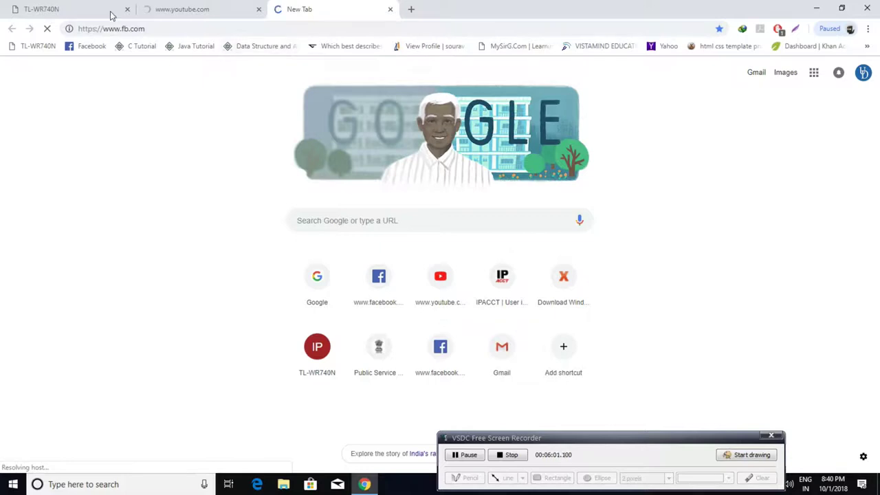
{"action": "left_click", "coordinate": [149, 8]}
{"action": "left_click", "coordinate": [281, 9]}
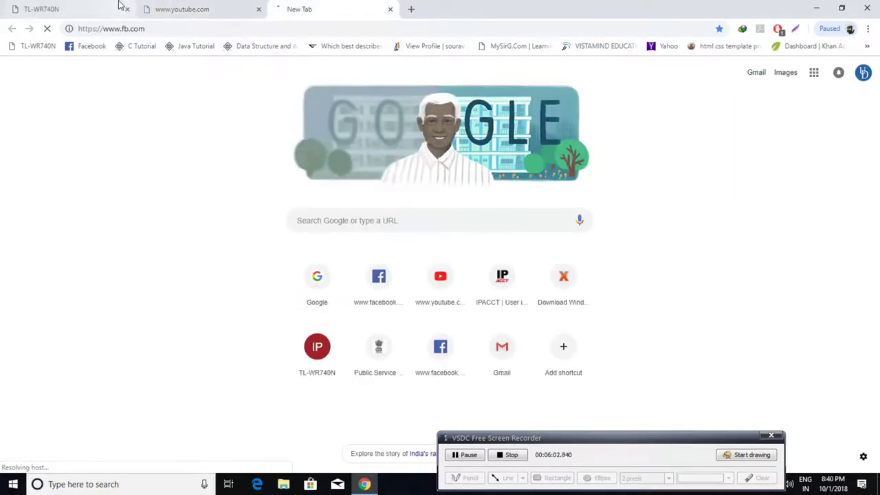
{"action": "left_click", "coordinate": [56, 8]}
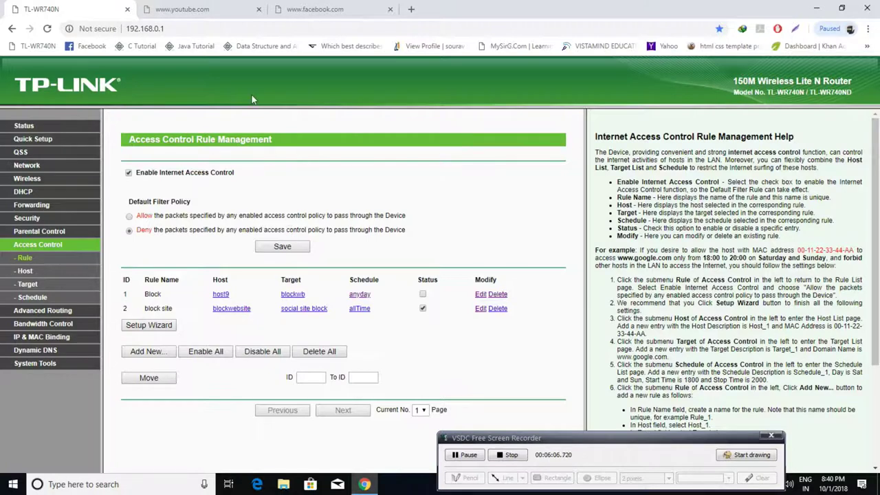
{"action": "left_click", "coordinate": [390, 9]}
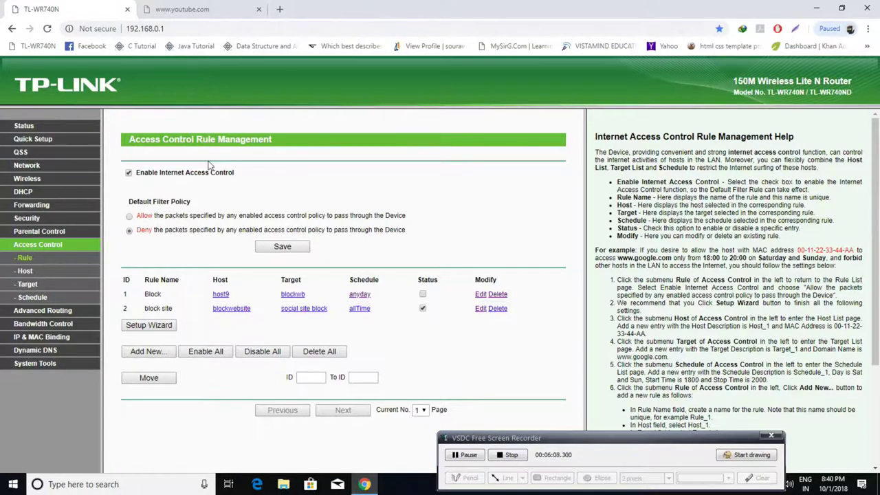
Turn off Internet Access Control and disable the block site rule.
{"action": "left_click", "coordinate": [129, 173]}
{"action": "left_click", "coordinate": [423, 308]}
Reload the YouTube page to check access with the rule disabled, and return to the router's rule page.
{"action": "key", "text": "ctrl+Tab"}
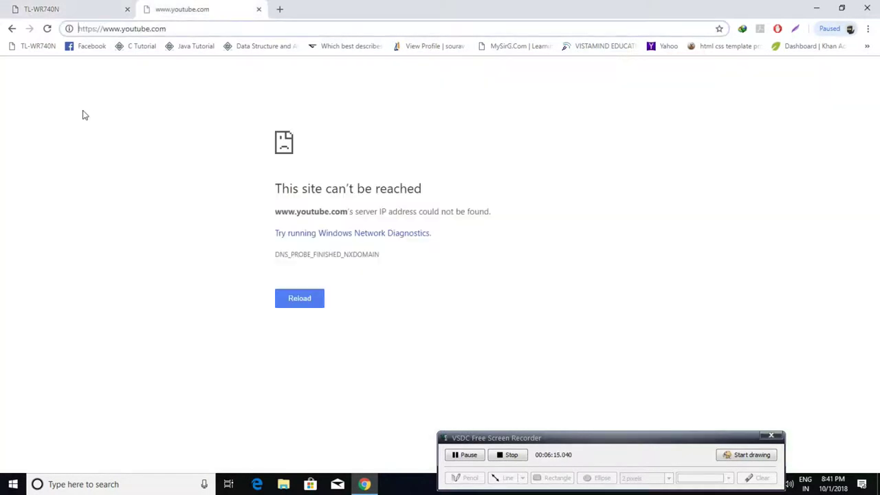
{"action": "left_click", "coordinate": [46, 28]}
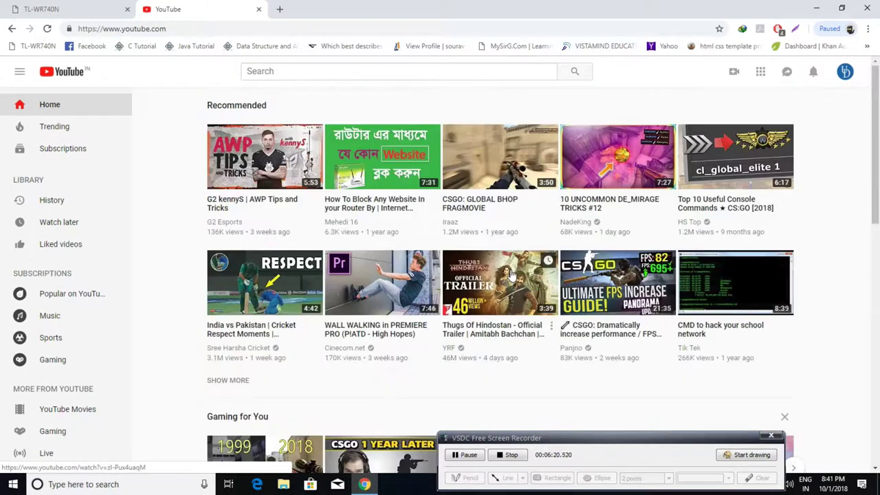
{"action": "left_click", "coordinate": [103, 9]}
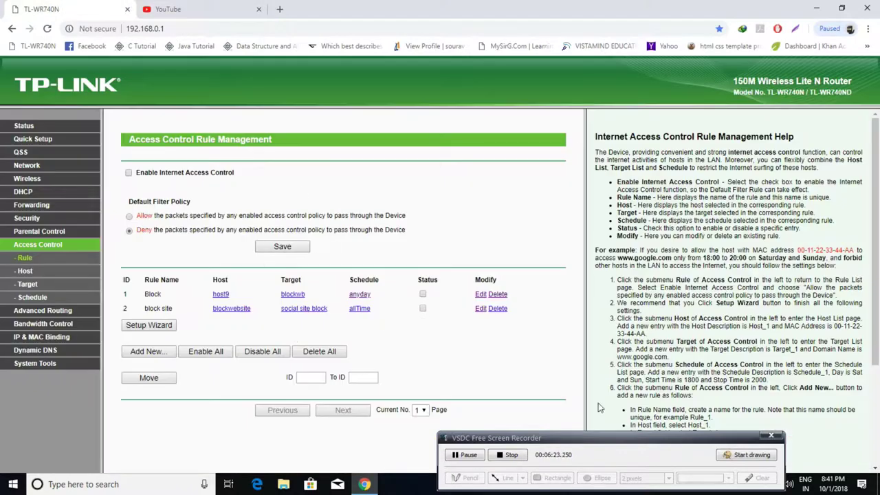
{"action": "left_click_drag", "start_coordinate": [622, 434], "coordinate": [681, 455]}
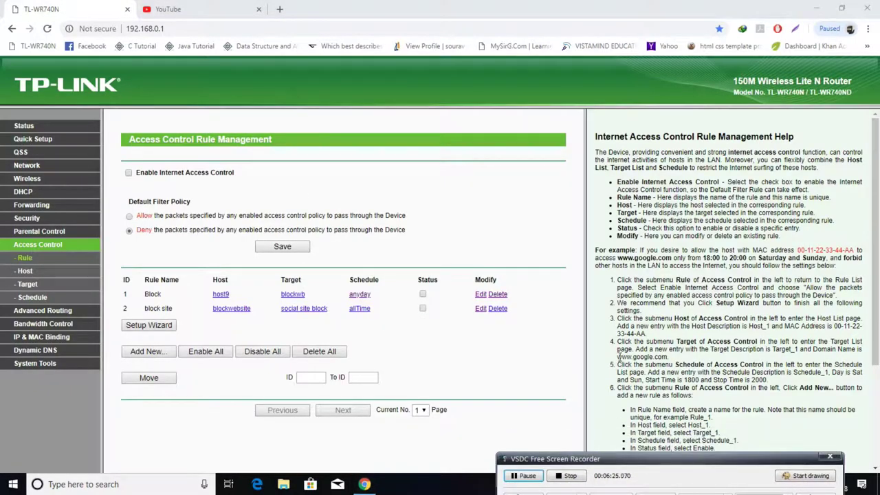